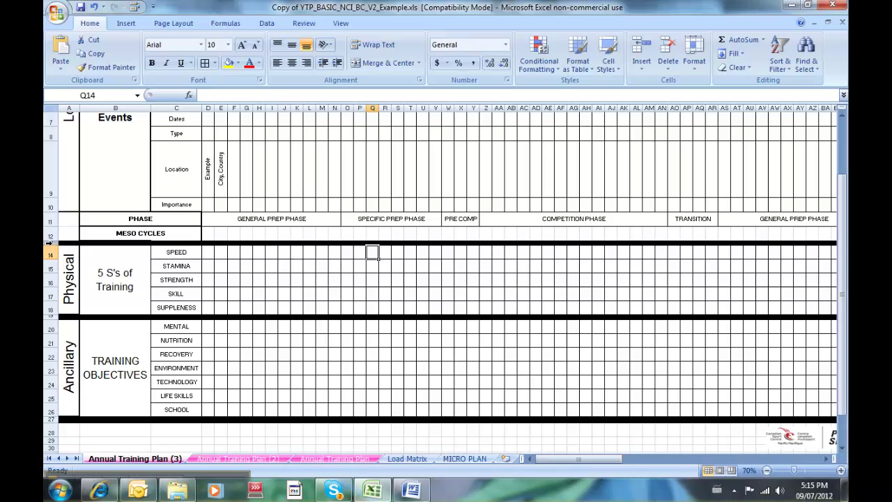
- Select row 13, the thin divider row directly above the Physical section
click(49, 242)
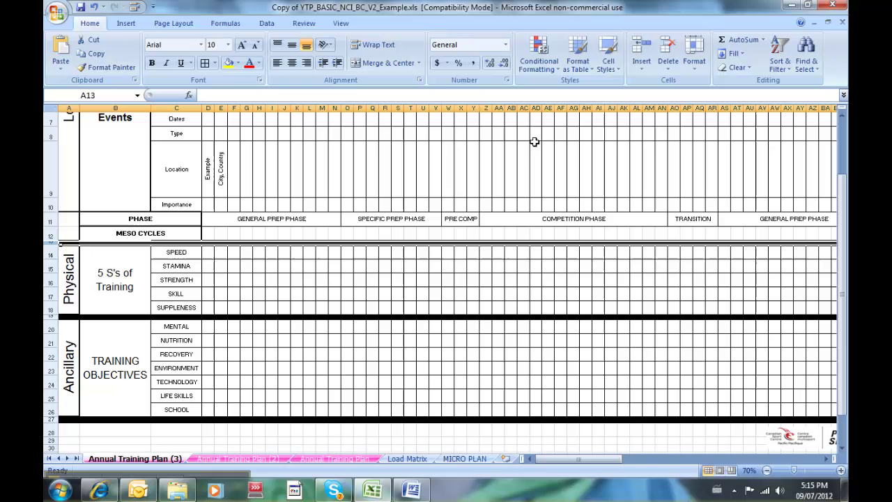
- Insert nine blank rows above the Physical section, then delete the one extra row
click(641, 55)
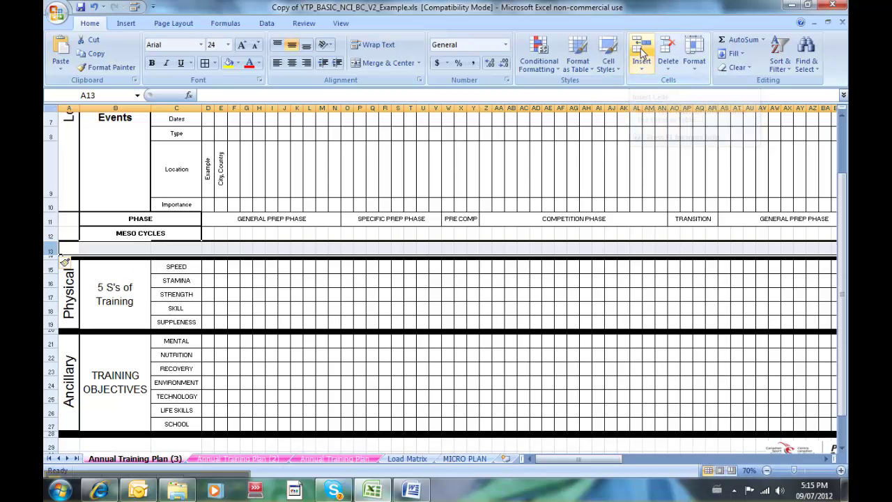
click(642, 55)
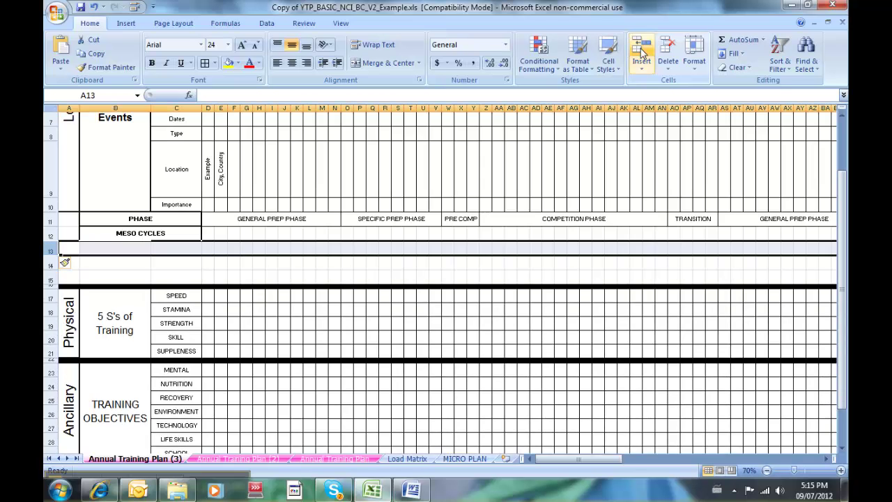
click(642, 54)
click(642, 54)
click(641, 55)
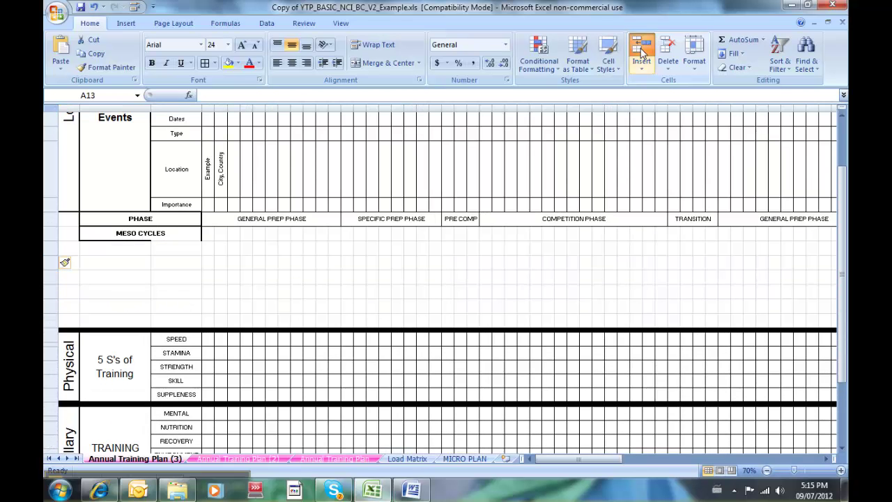
click(641, 55)
click(642, 54)
click(642, 55)
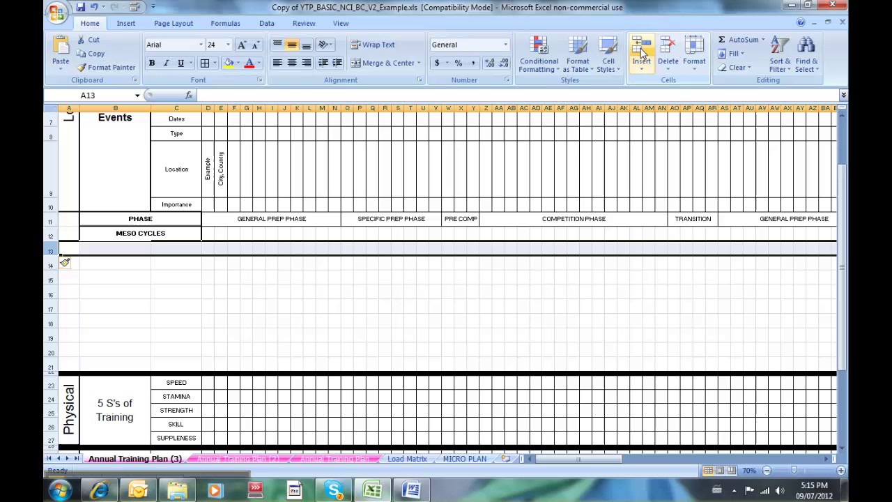
click(642, 54)
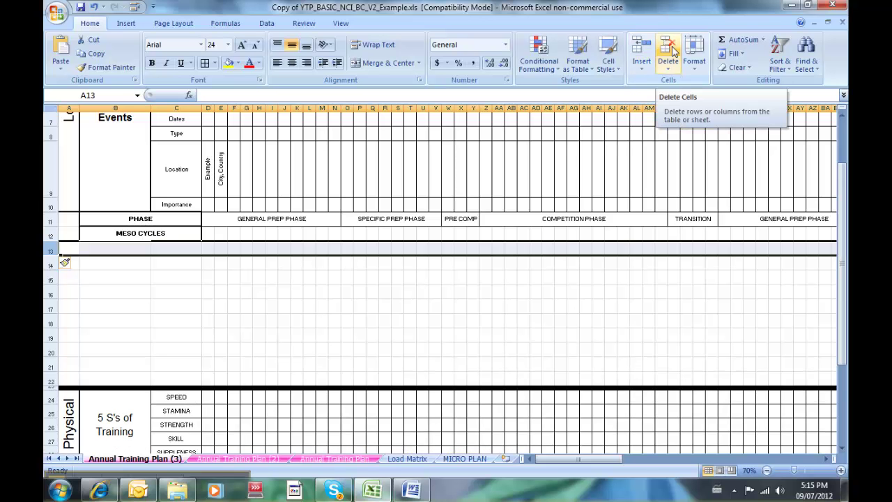
click(668, 50)
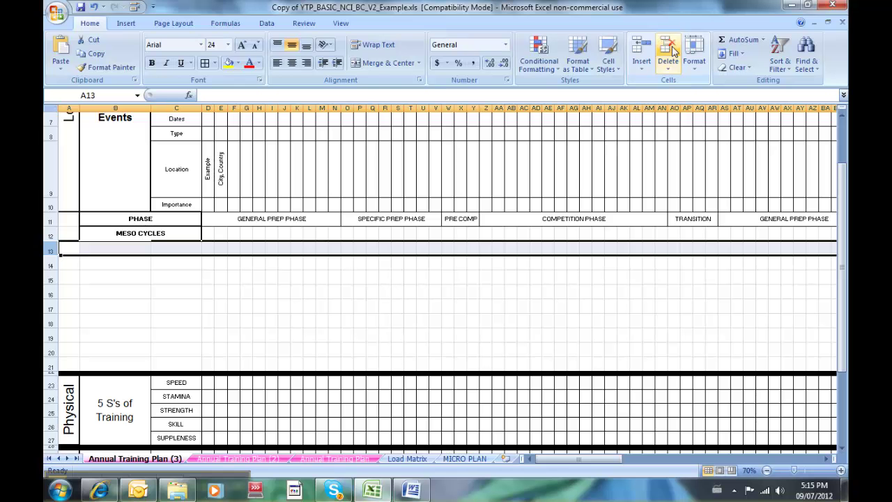
- Label C13 to C16 as Hours, Volume, Intensity and Load
click(186, 249)
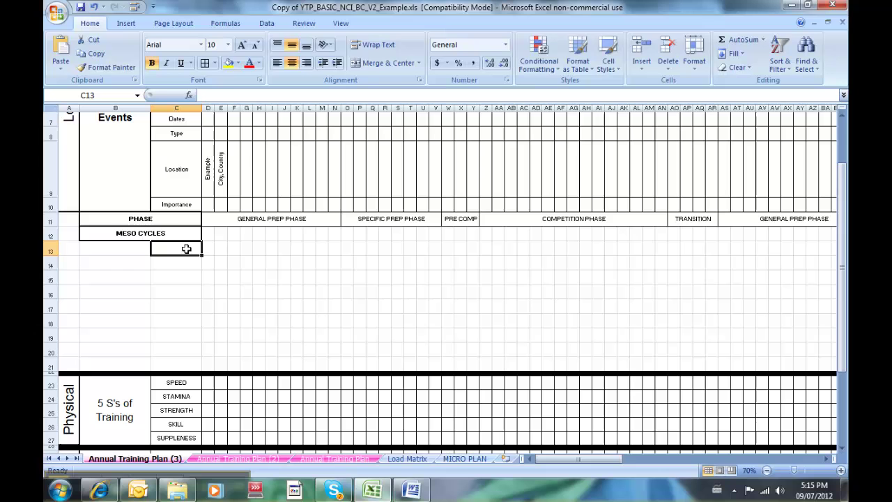
text(Hour)
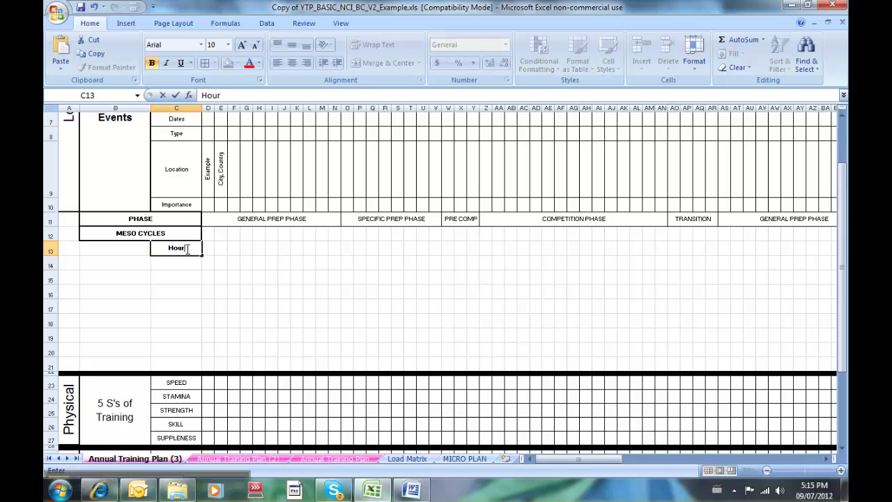
text(s)
key(Return)
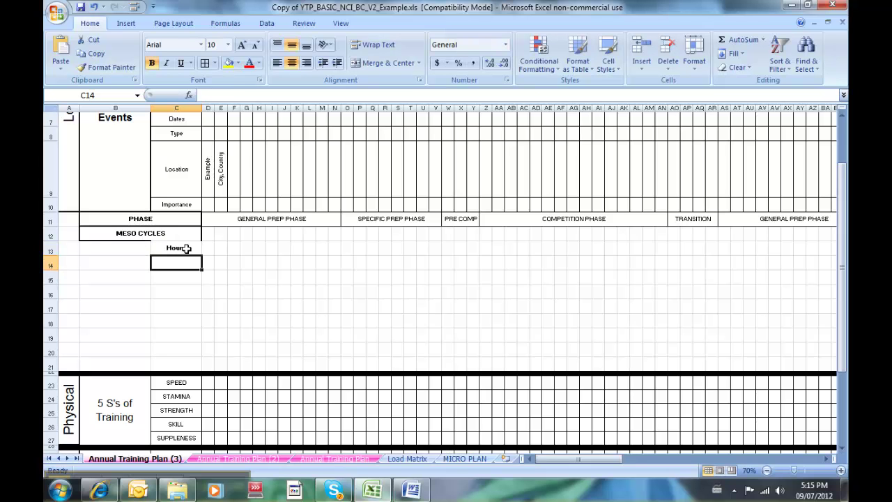
text(Volume)
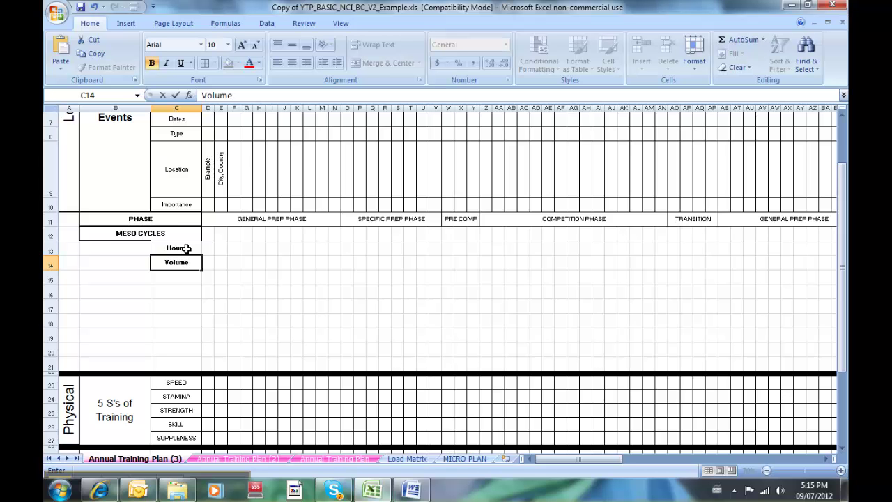
key(Return)
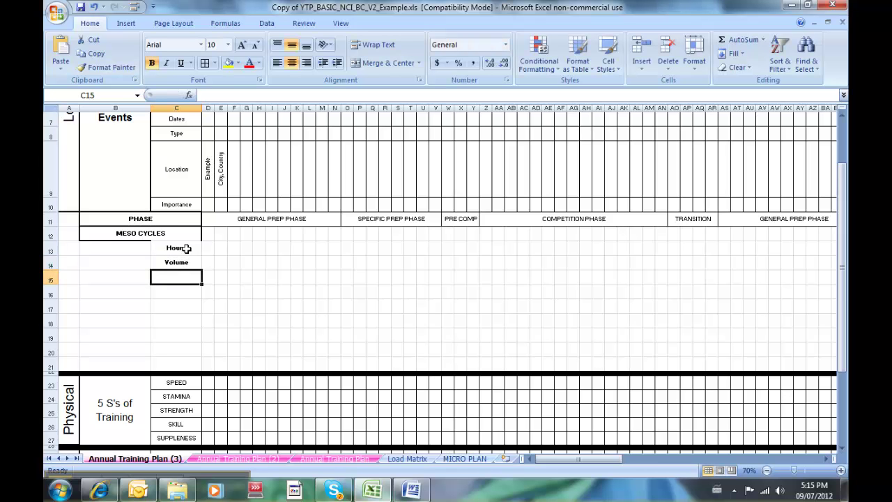
text(Ine)
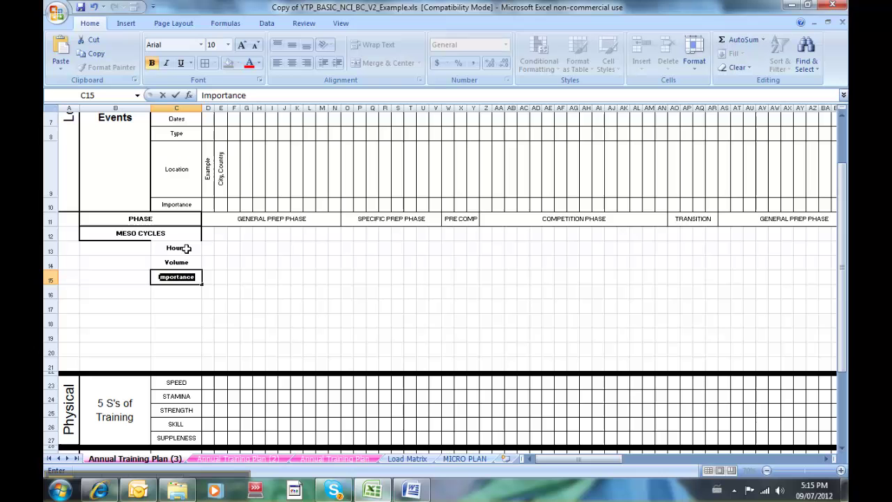
key(BackSpace)
text(ten)
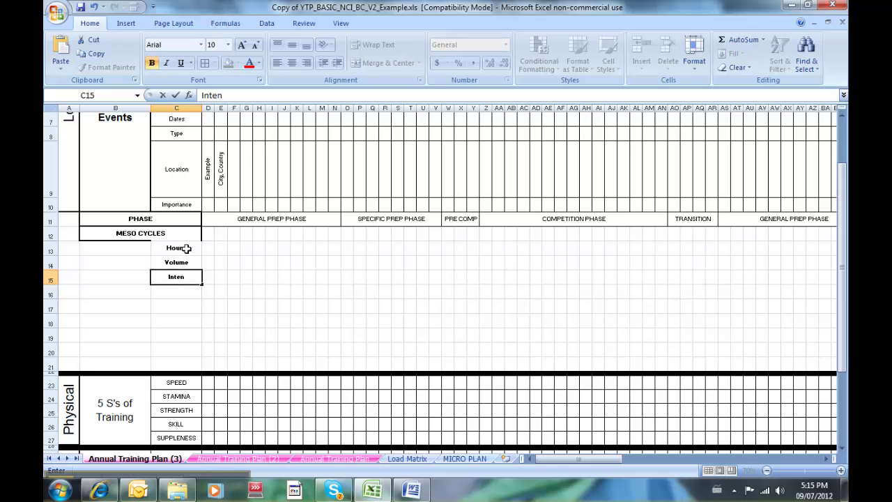
text(sity)
key(Return)
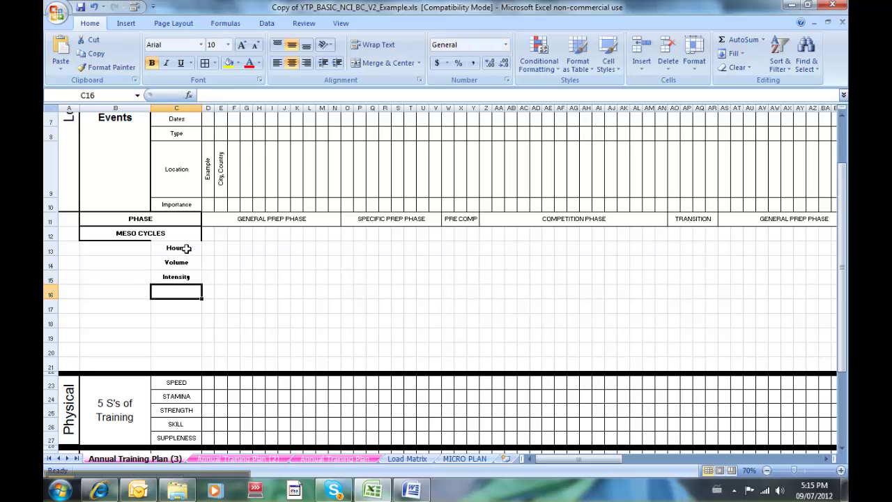
text(Lo)
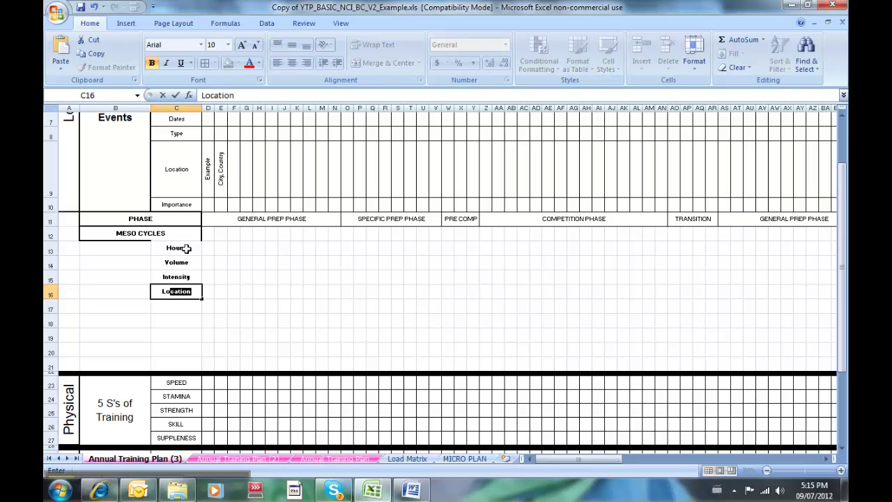
text(ad)
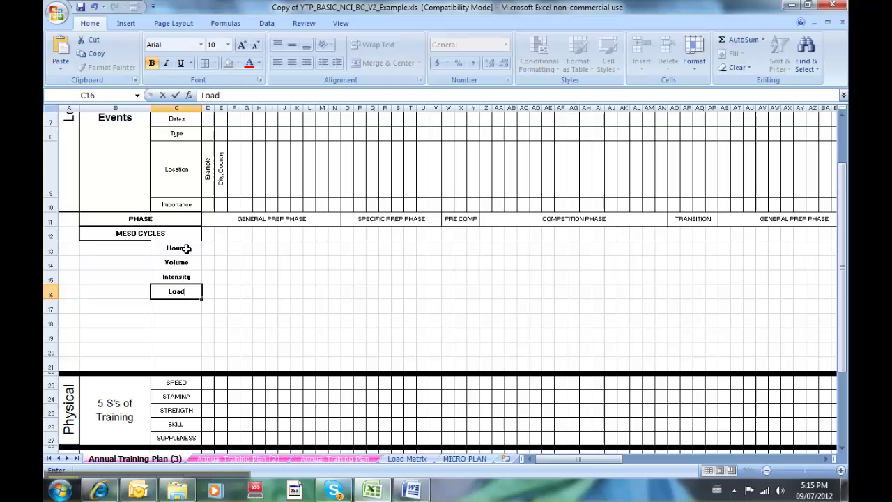
click(184, 308)
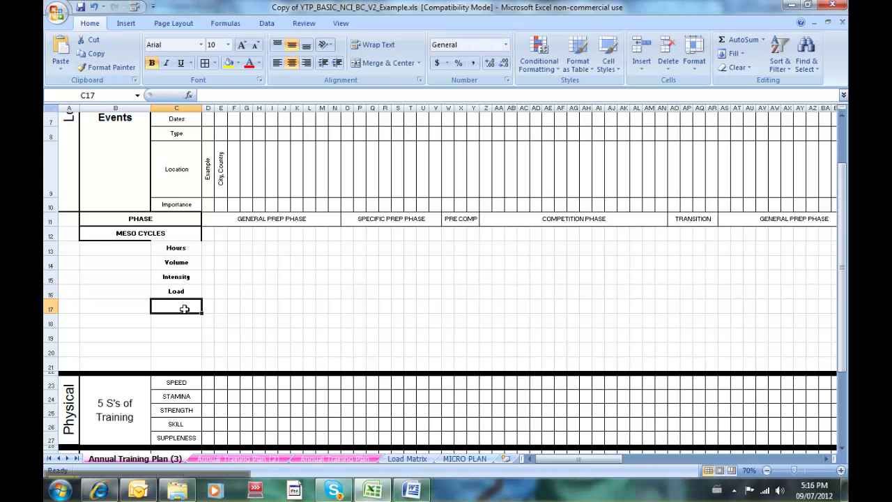
- Leave C17 blank and label C18 to C20 as Volume, Load and Hours
click(184, 321)
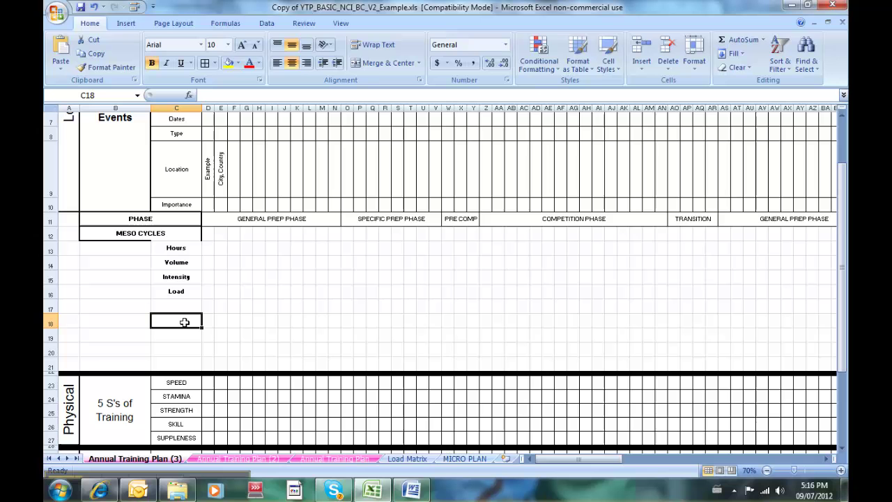
text(Volume)
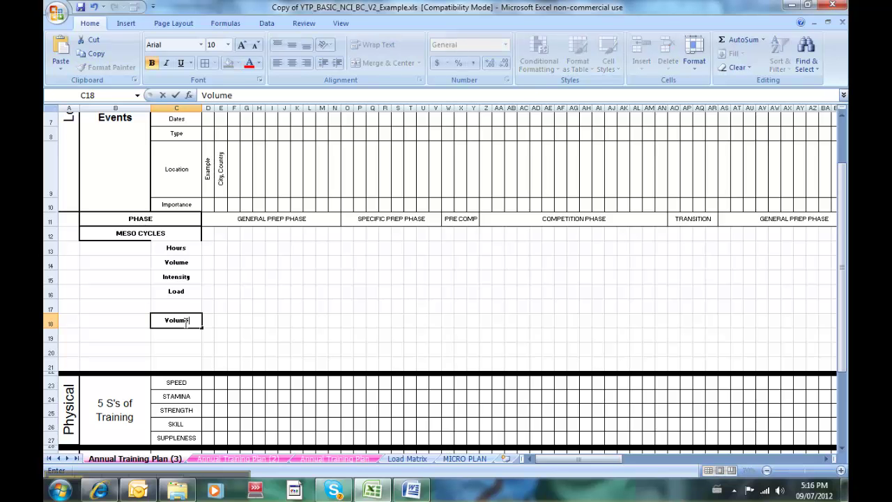
key(Return)
text(Load)
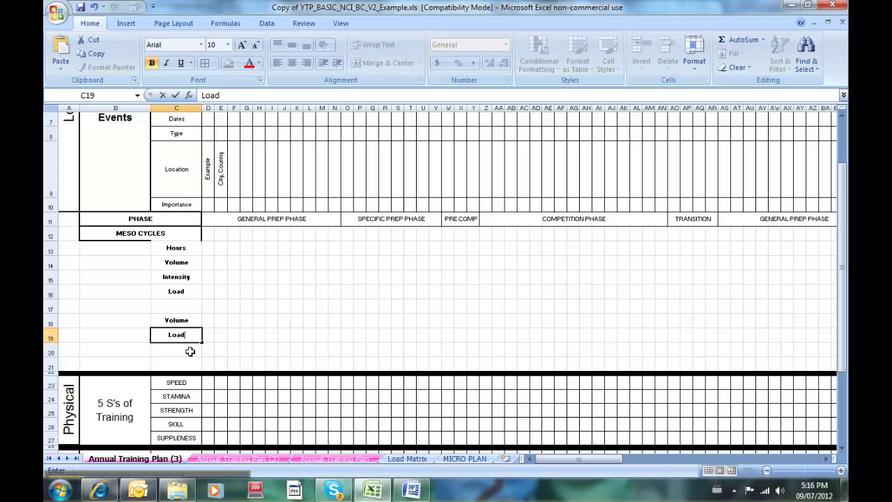
click(191, 351)
text(Hour)
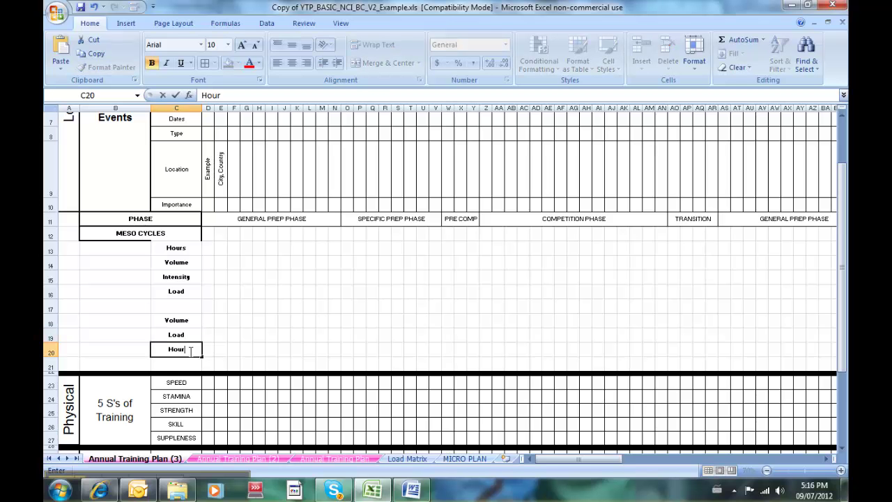
text(s)
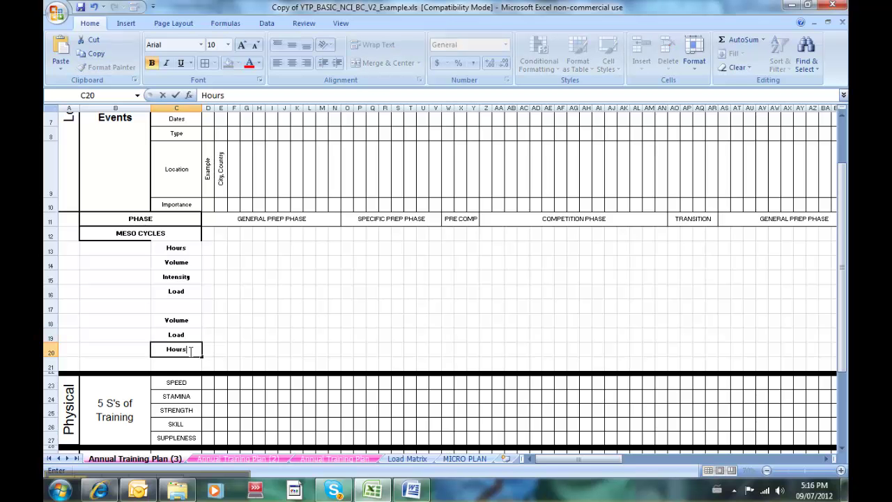
- Delete the empty row 21 below Hours, then select B13:B16
click(49, 364)
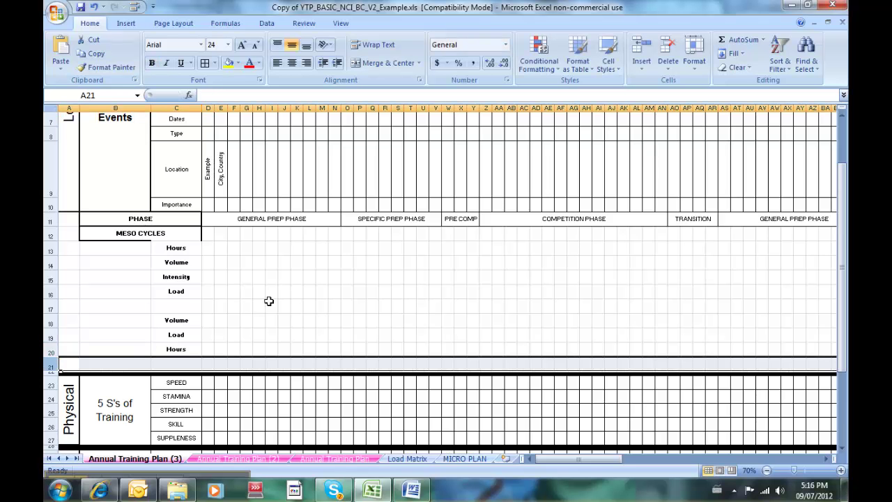
click(668, 46)
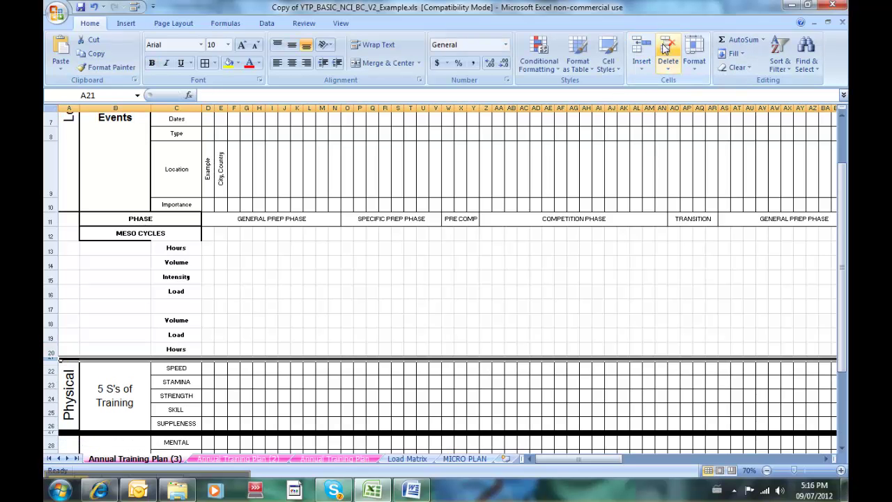
click(122, 252)
drag(123, 255, 124, 287)
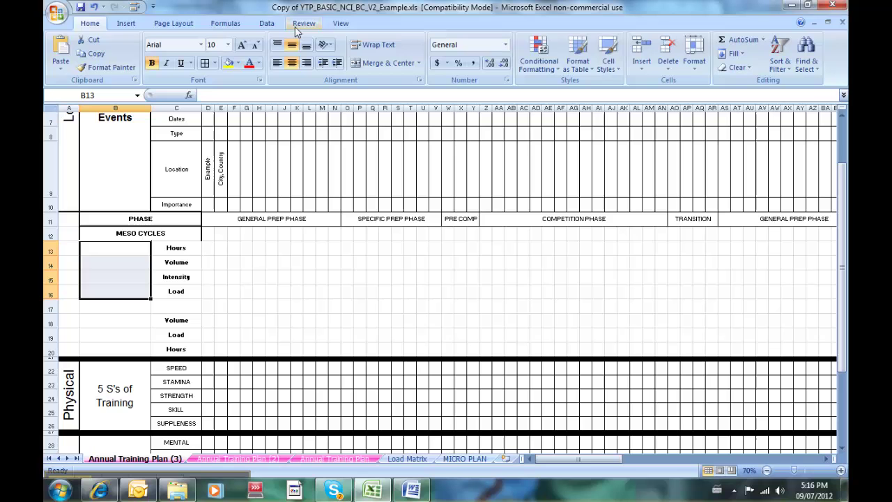
- Merge B13:B16 as PLANNED TRAINING, label B17 MODEL GRAPH, merge B18:B20 as ACTUAL TRAINING
click(388, 64)
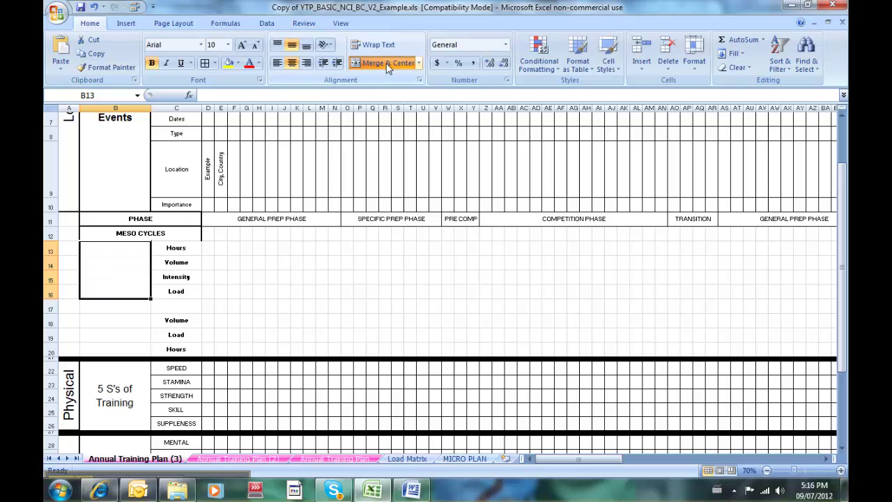
text(PLA)
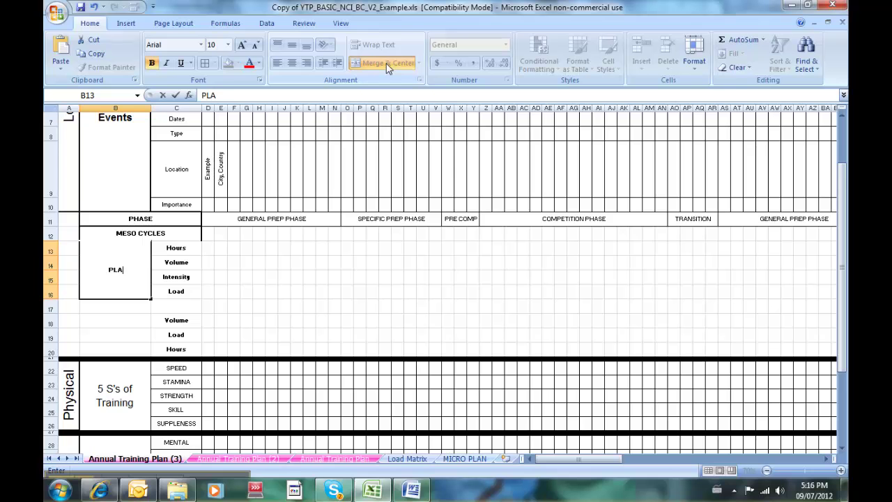
text(NNED TRA)
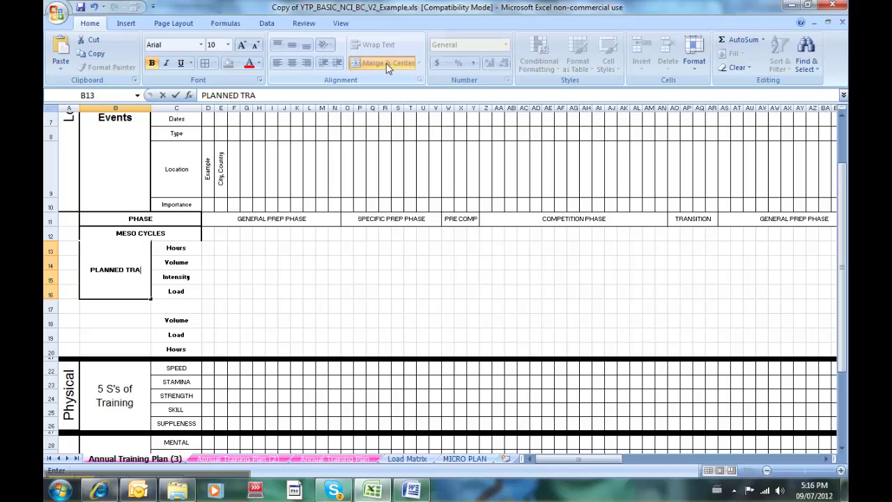
text(INING)
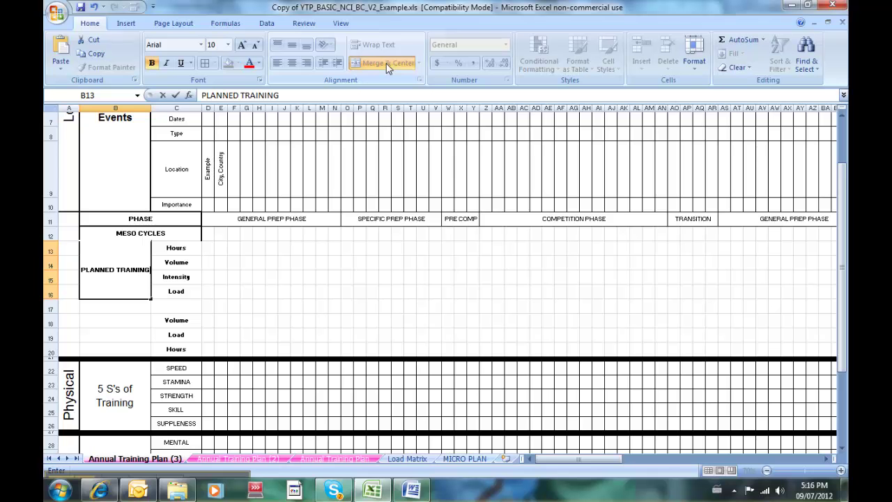
click(104, 304)
text(MODEL)
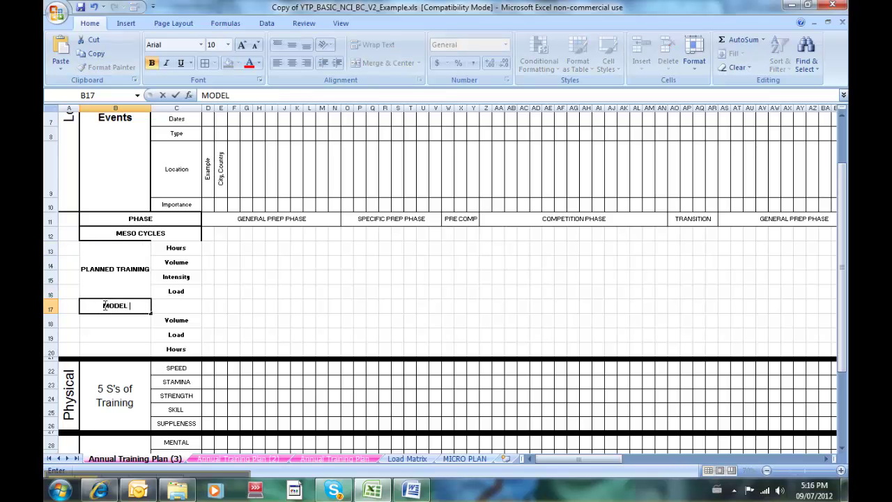
text( GRAPH)
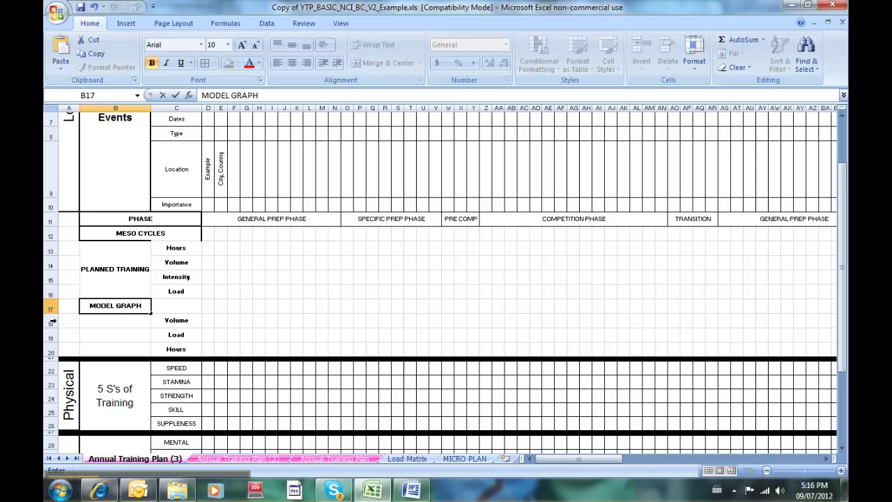
drag(116, 321, 116, 351)
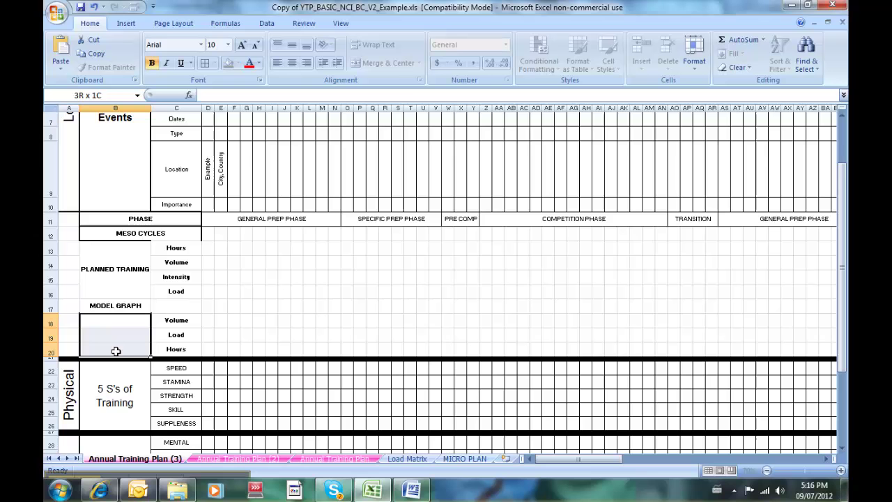
click(375, 64)
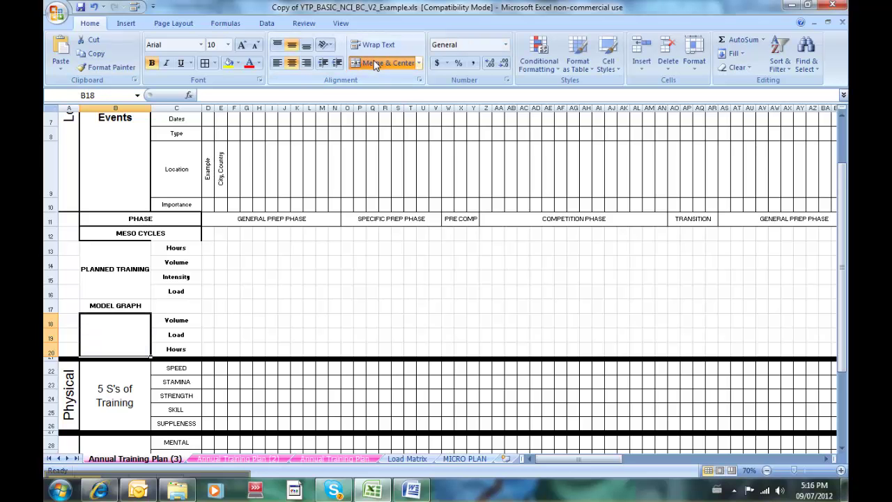
text(C)
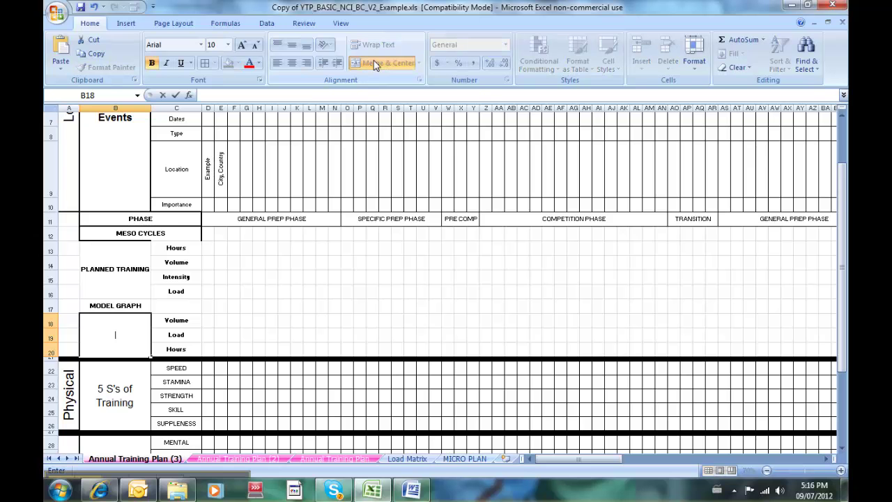
text(CTUAL TR)
text(AININ)
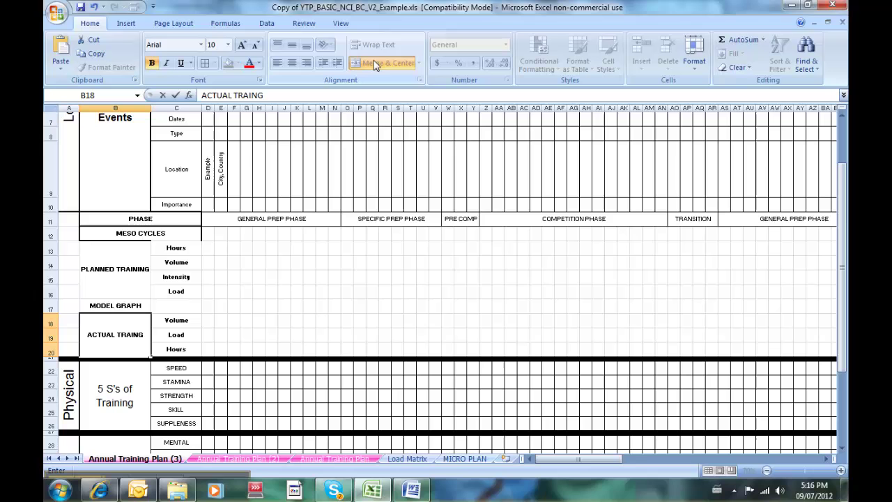
text(G)
- Merge A11:A20 into one cell titled 'Quantificaton' and reselect it
key(Return)
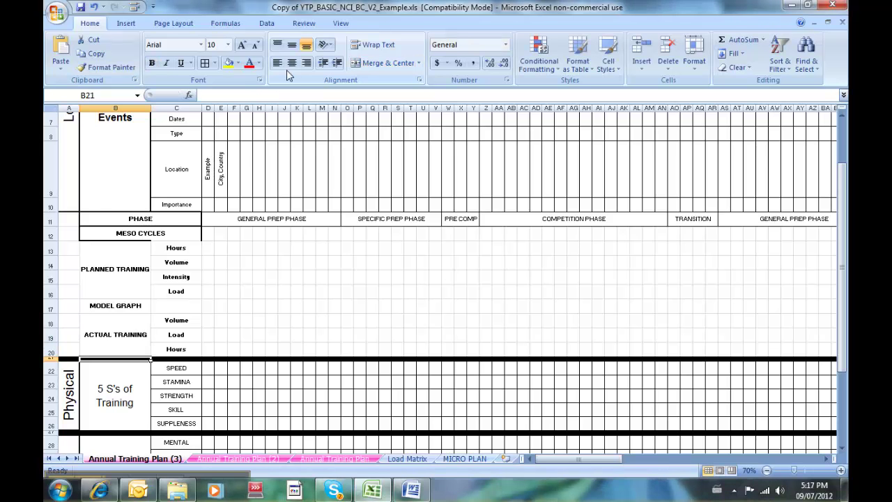
drag(65, 219, 66, 348)
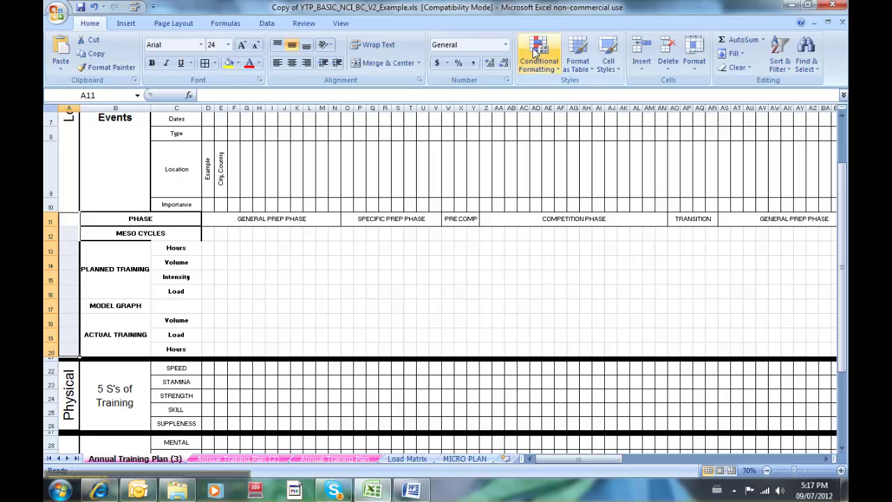
click(384, 64)
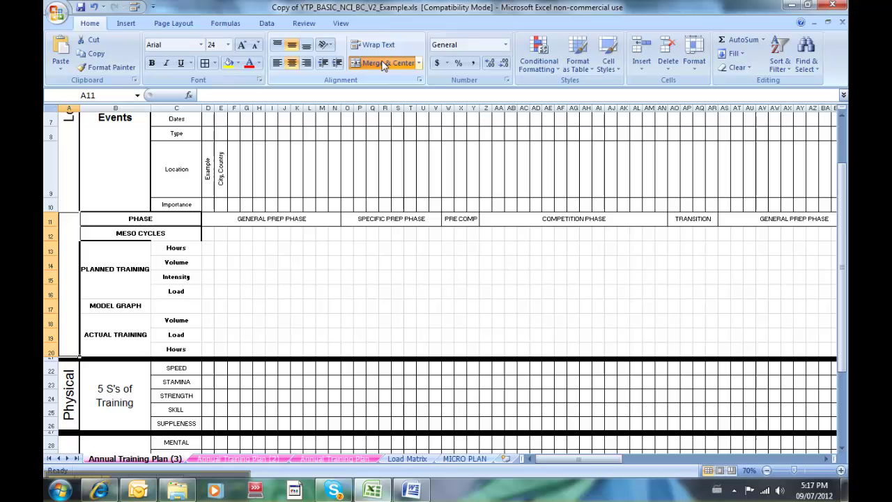
text(Quantificaton)
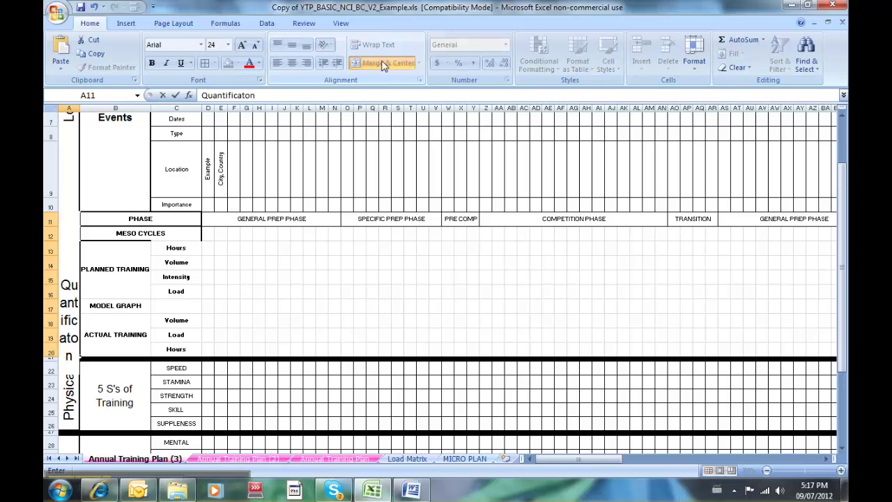
key(Return)
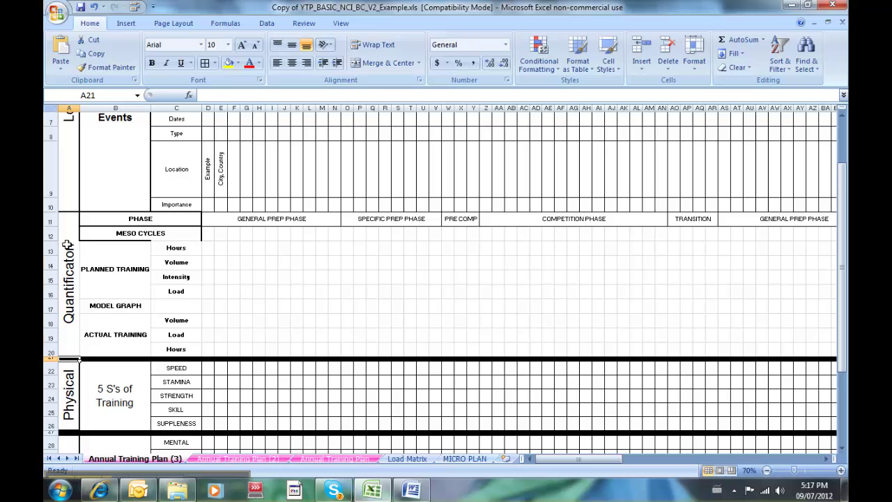
click(67, 246)
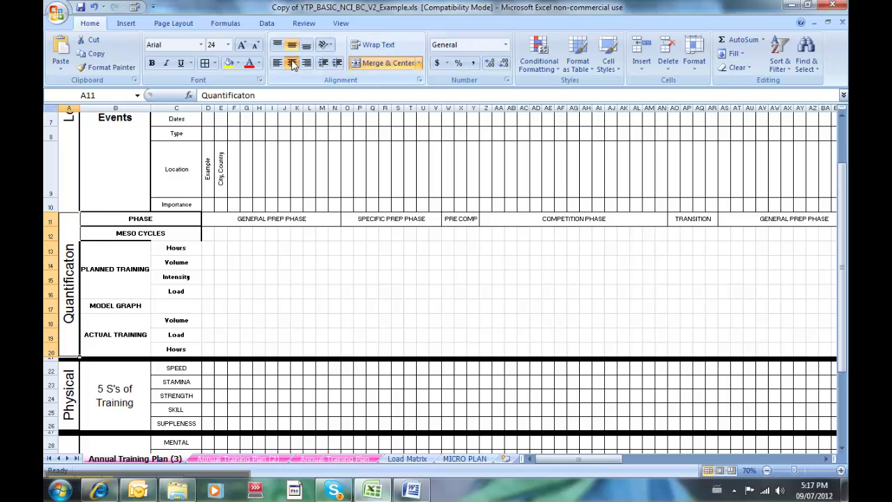
- Rotate the A11 title text so it reads upward
click(328, 46)
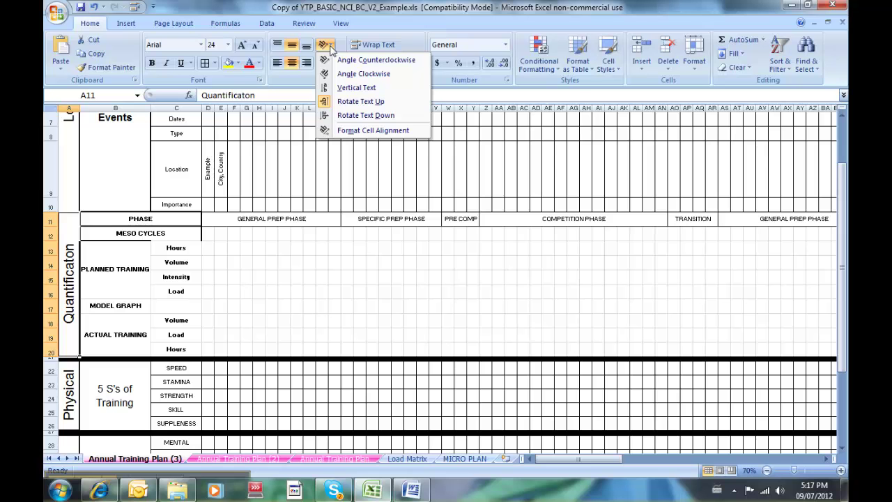
click(340, 88)
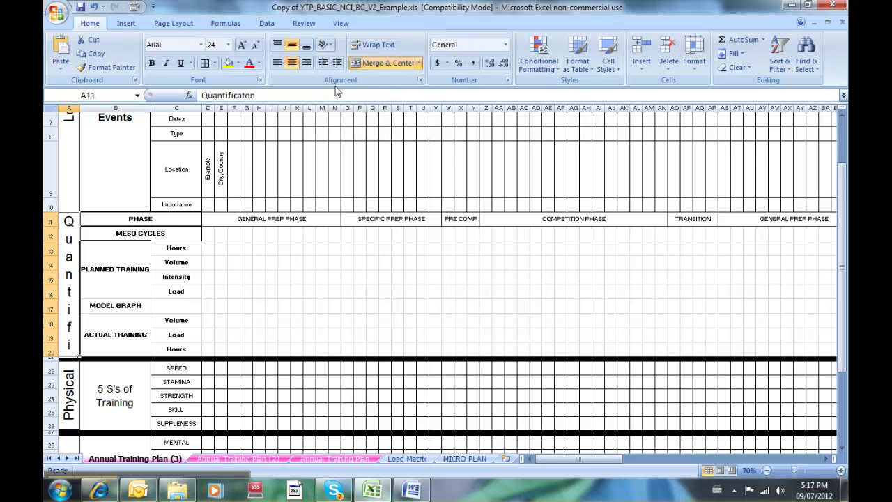
click(325, 44)
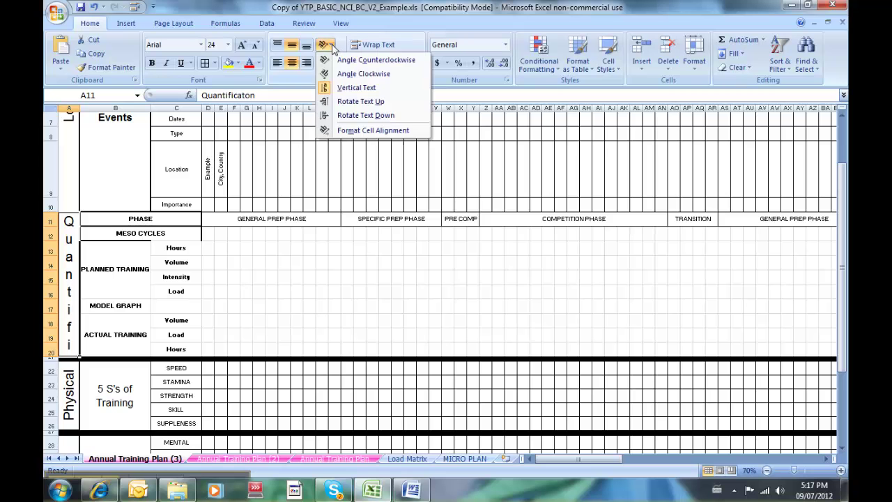
click(337, 103)
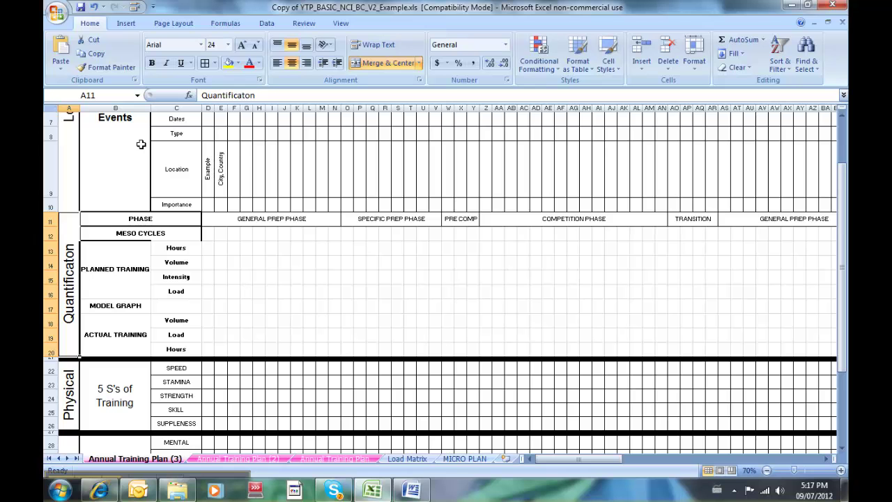
- Correct the A11 title to read 'Quantification'
click(243, 98)
key(Right)
key(Right)
key(Right)
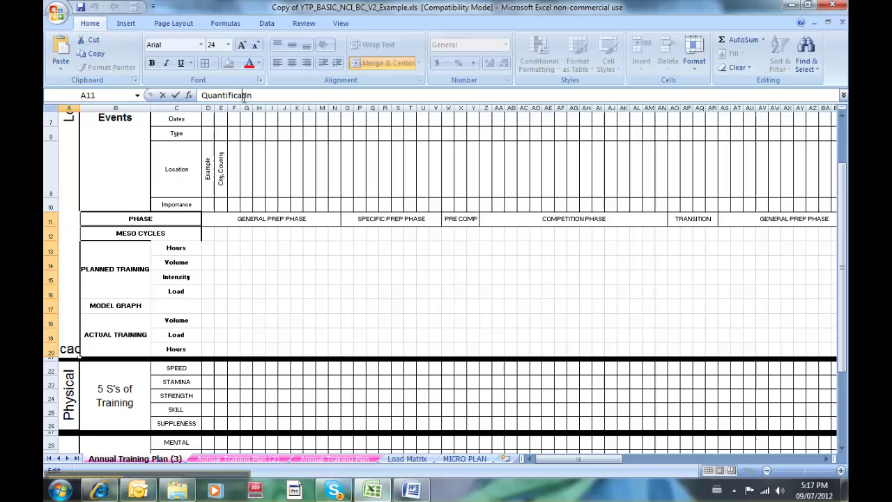
click(269, 258)
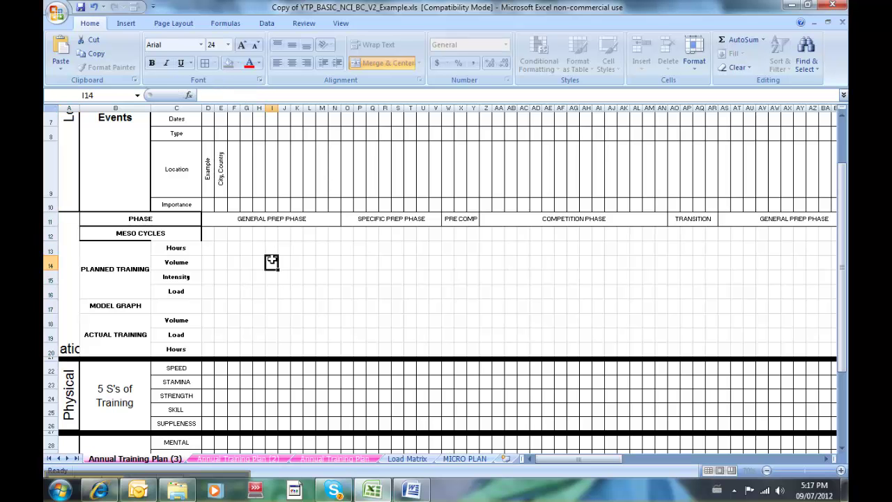
- Put thick box borders around the PLANNED TRAINING and MODEL GRAPH cells
click(110, 257)
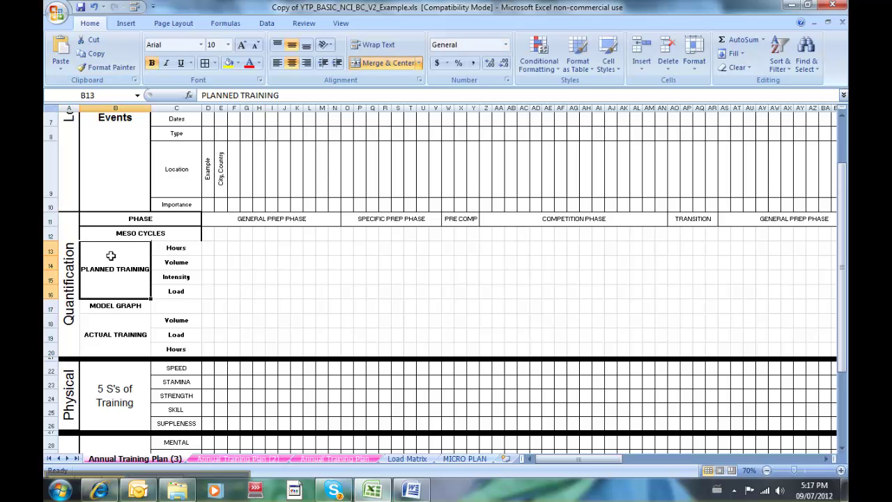
click(215, 63)
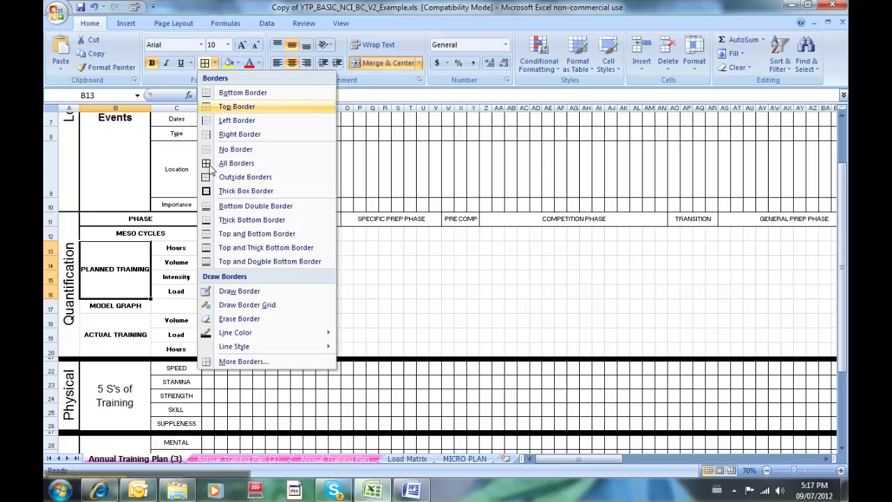
click(214, 191)
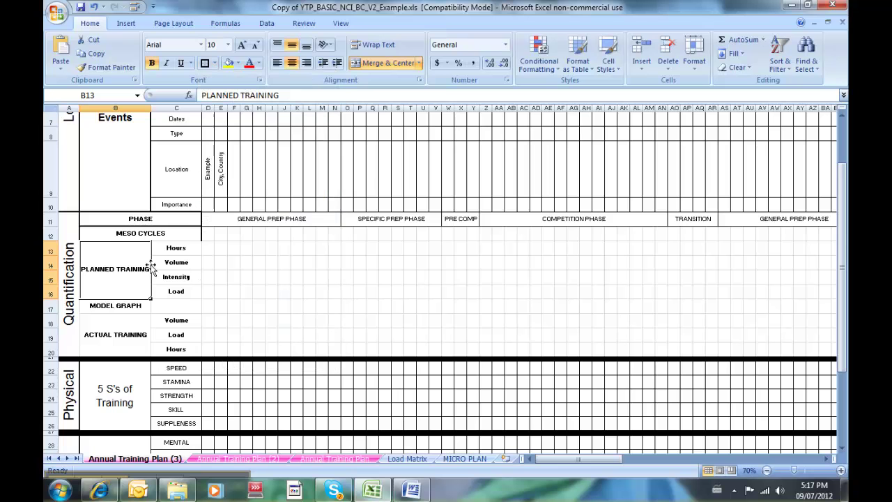
click(130, 304)
click(216, 63)
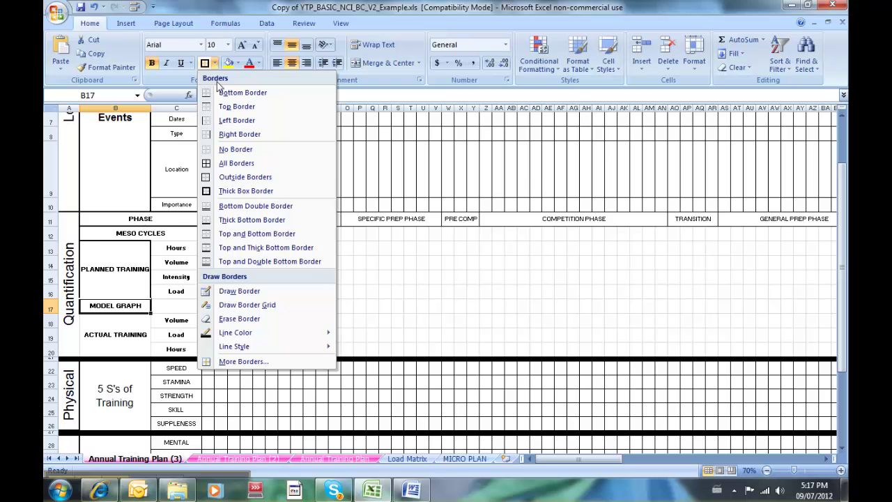
click(230, 191)
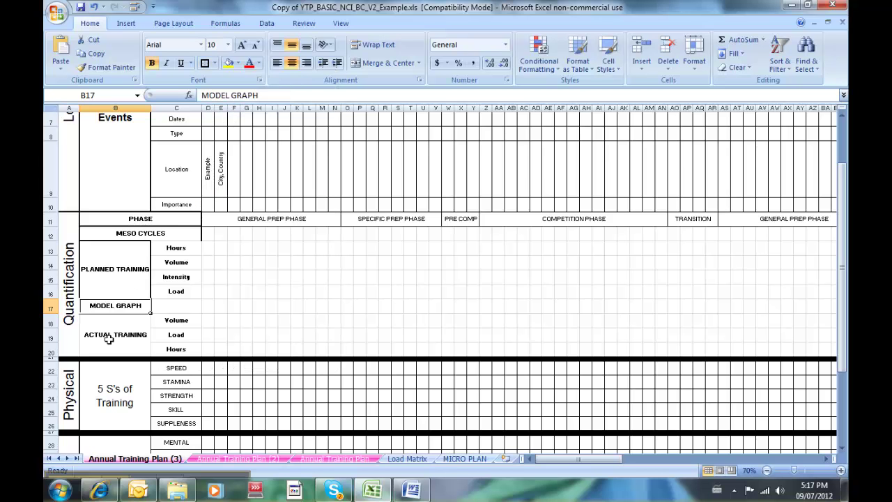
click(114, 337)
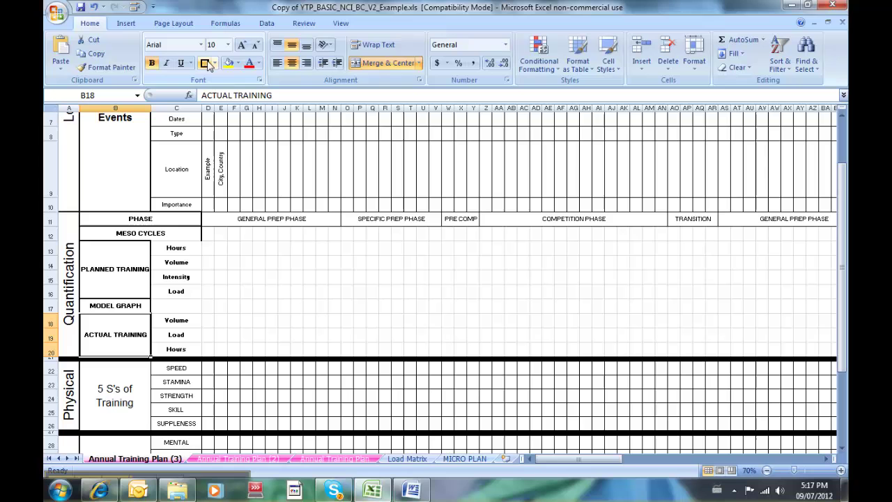
click(130, 248)
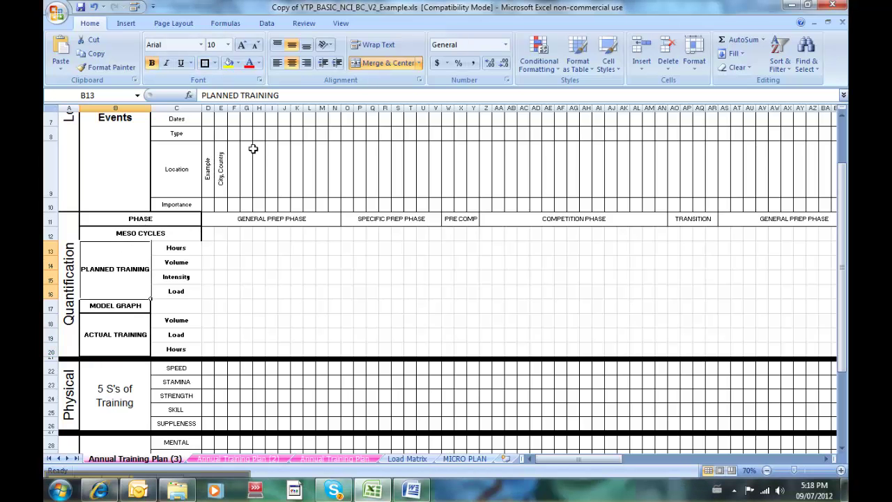
- Wrap the PLANNED TRAINING text and apply All Borders to the C13:C20 labels
click(385, 47)
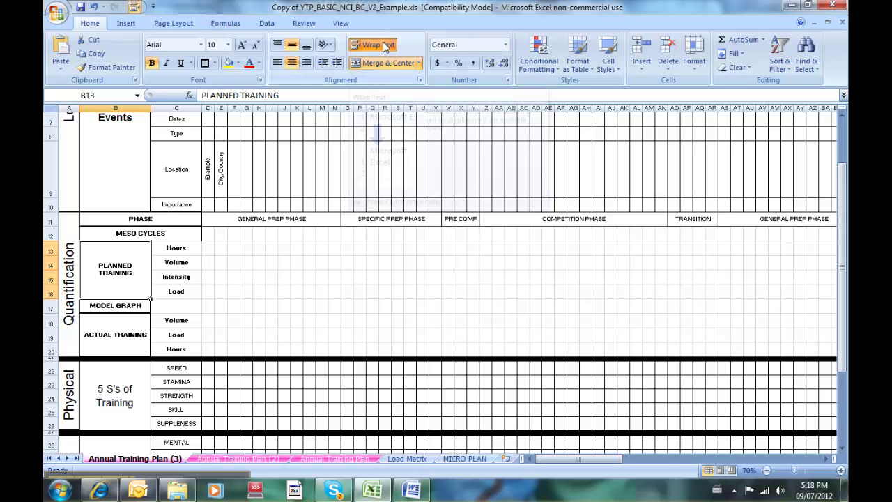
click(173, 248)
drag(173, 247, 175, 333)
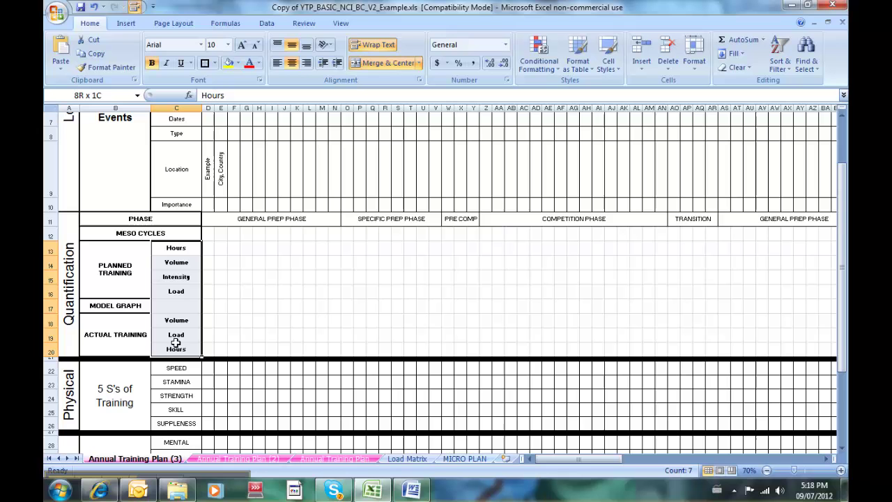
drag(176, 343, 178, 340)
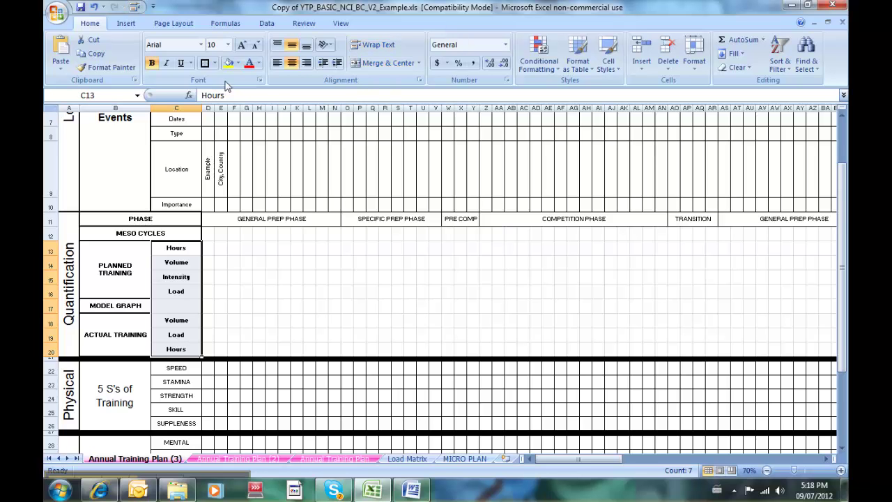
click(215, 62)
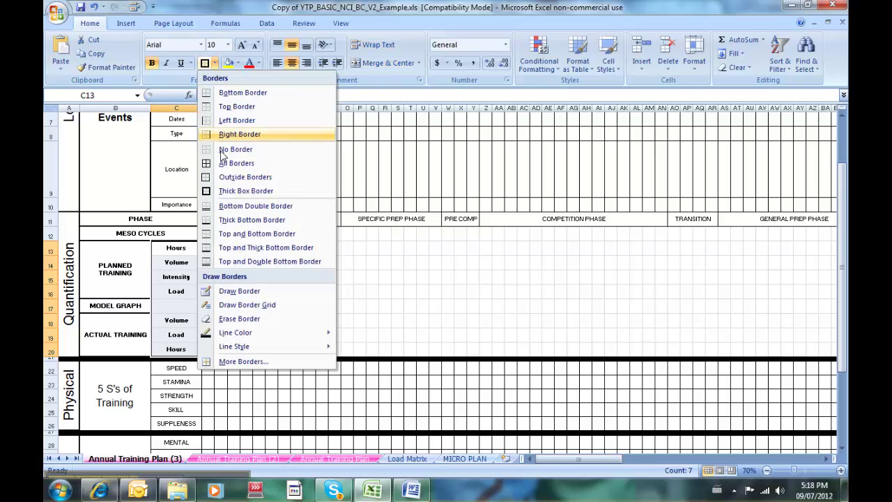
click(230, 163)
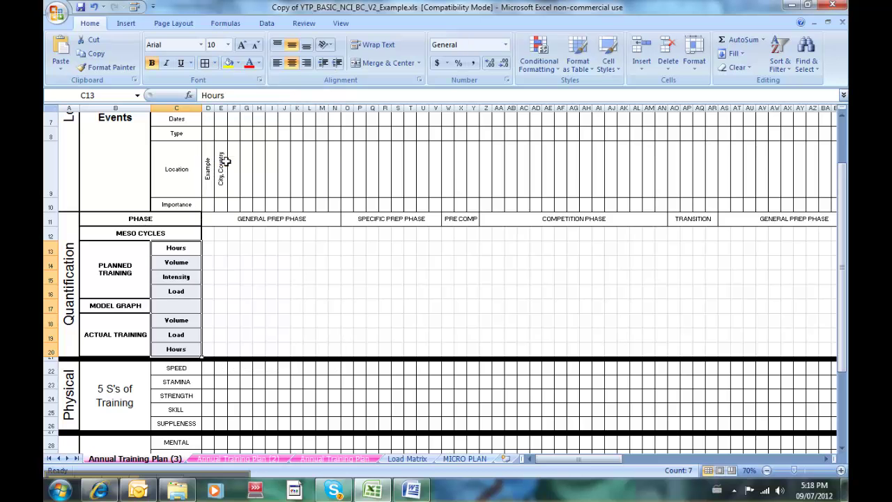
click(253, 281)
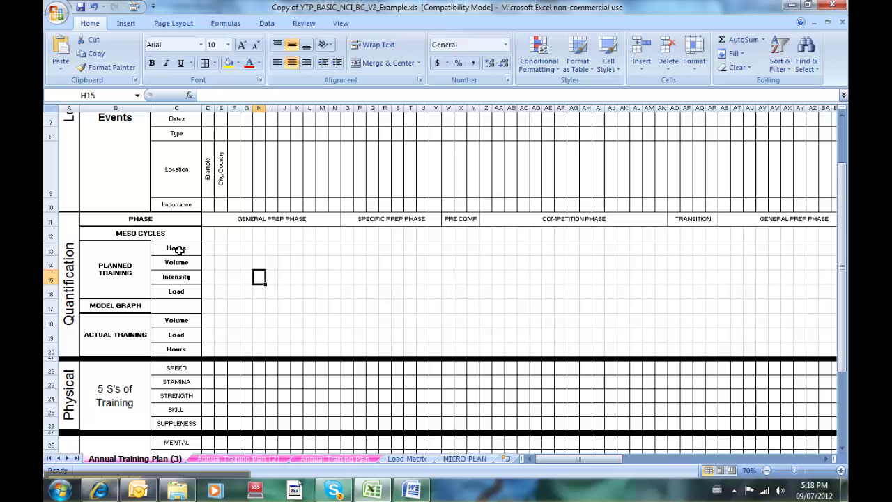
drag(155, 249, 163, 347)
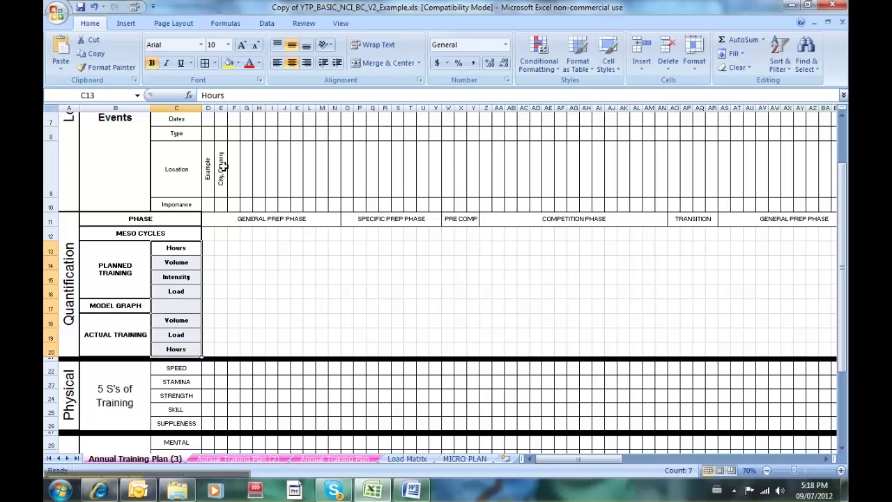
- Add a left border in a different line style to C13:C20 via More Borders
click(215, 64)
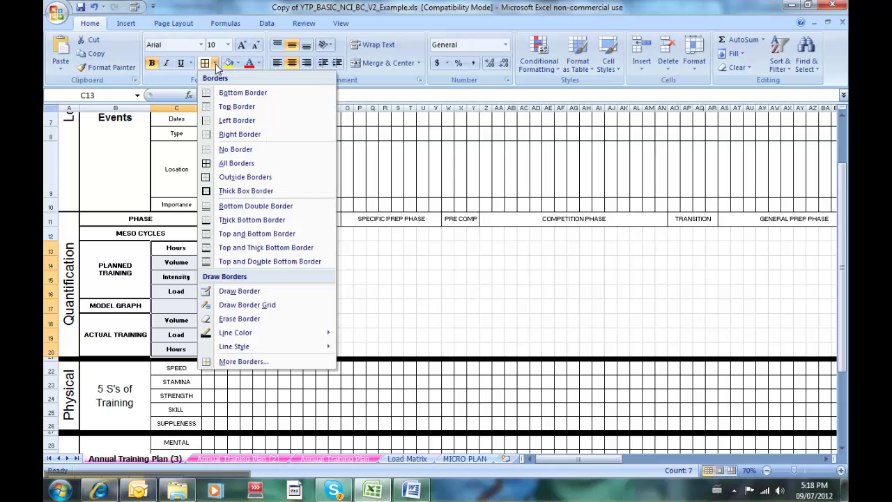
click(236, 362)
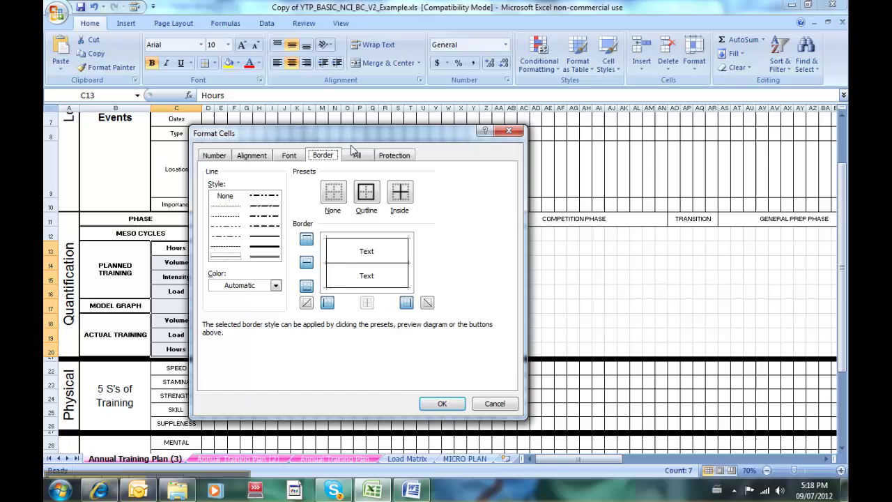
drag(353, 143, 360, 101)
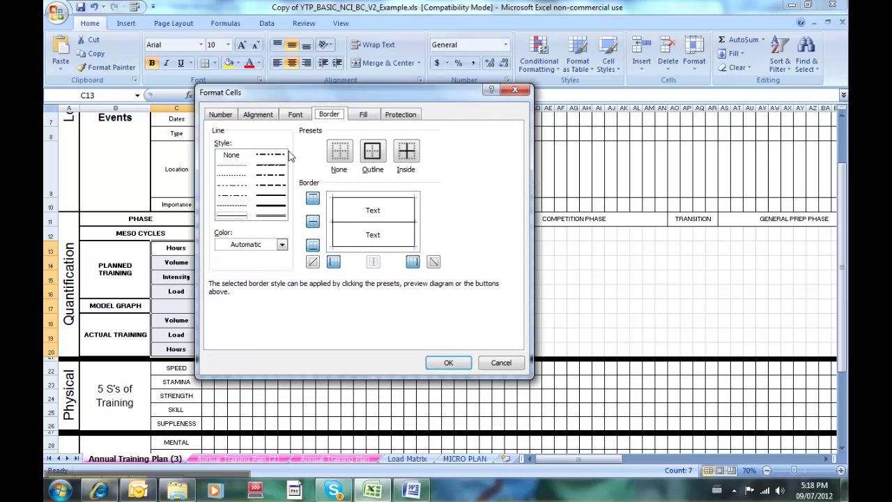
click(270, 198)
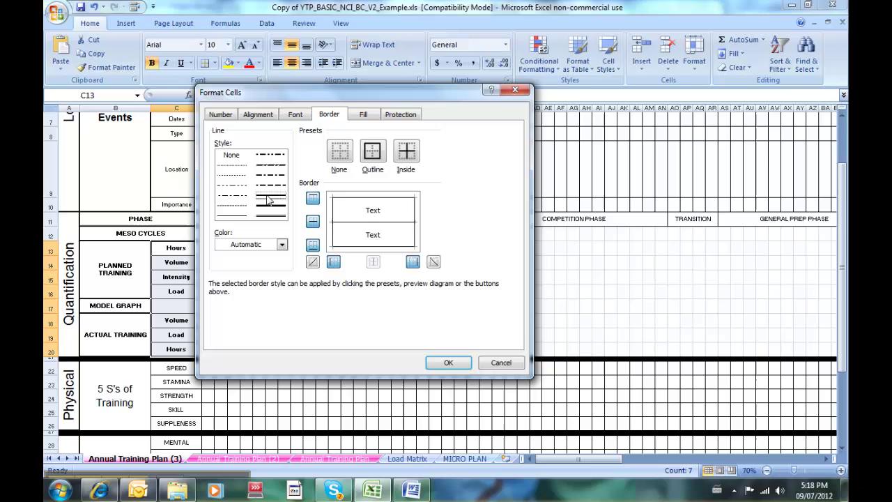
click(335, 221)
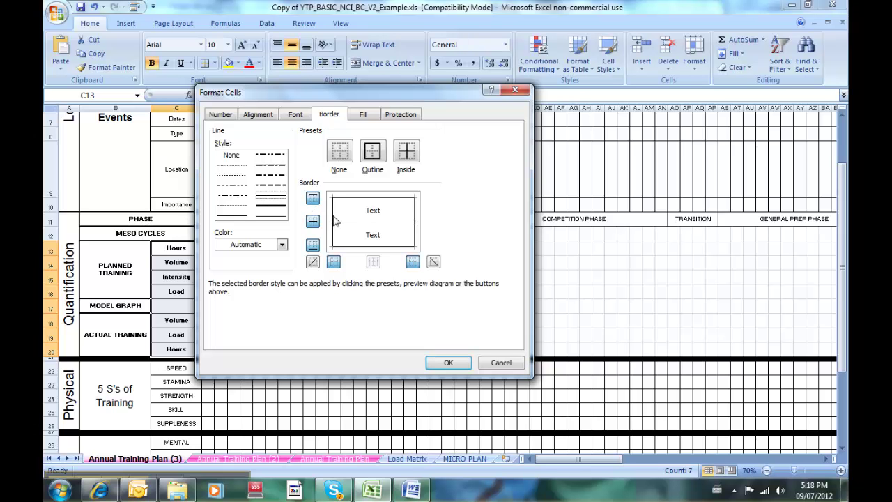
click(445, 362)
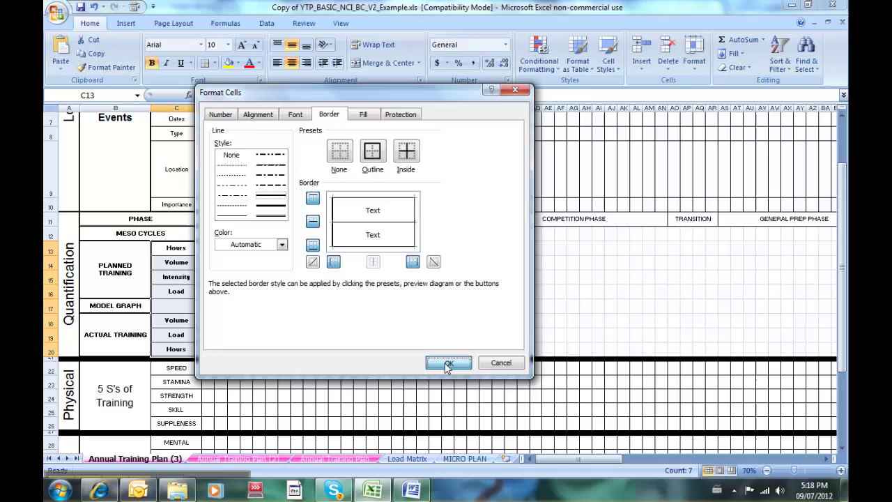
click(272, 234)
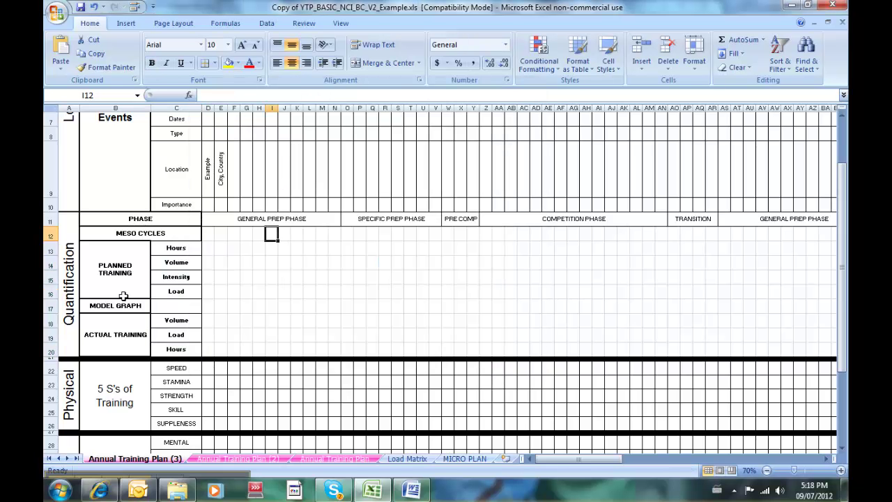